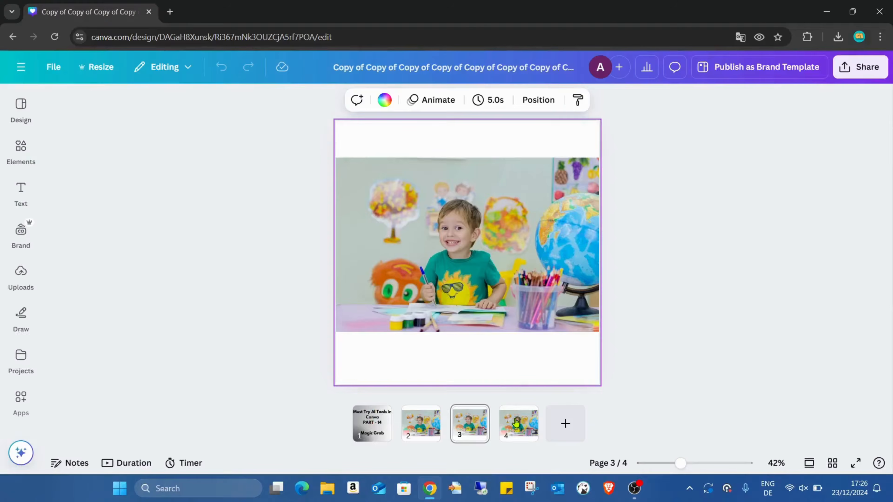
- Go to page 4 of the design and select the classroom photo for image editing
{"action": "left_click", "coordinate": [516, 423]}
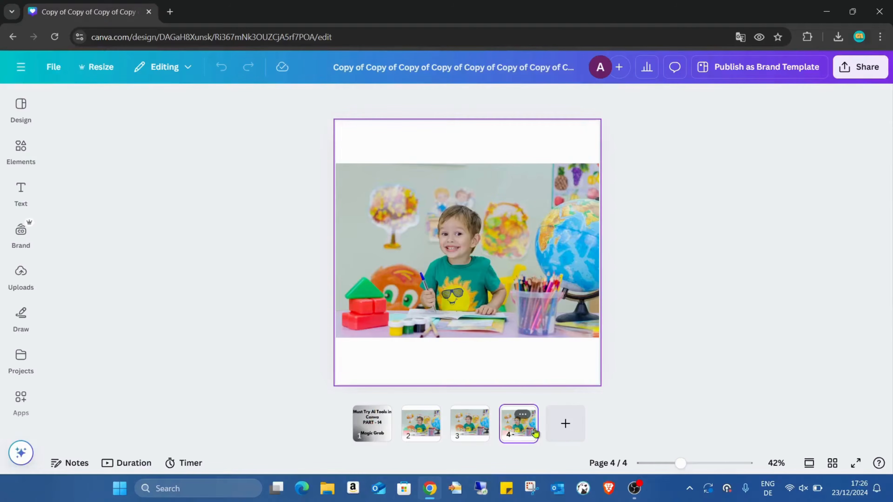
{"action": "left_click", "coordinate": [698, 464]}
{"action": "scroll", "coordinate": [461, 203], "scroll_direction": "down", "scroll_amount": 1}
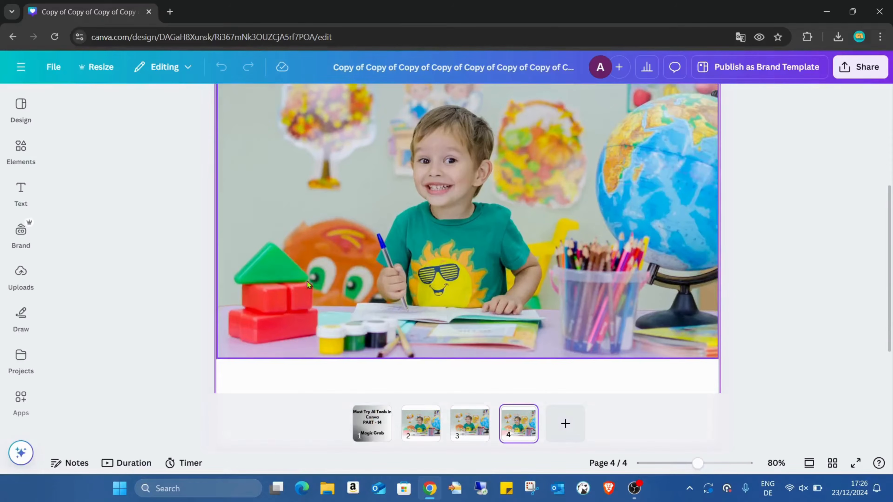
{"action": "left_click", "coordinate": [349, 267]}
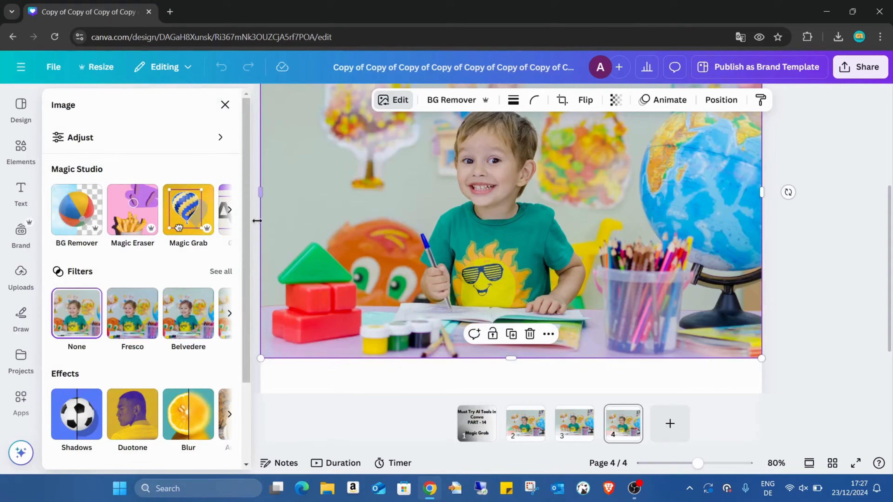
- Use Magic Grab to separate the boy from the photo's background
{"action": "left_click", "coordinate": [229, 210]}
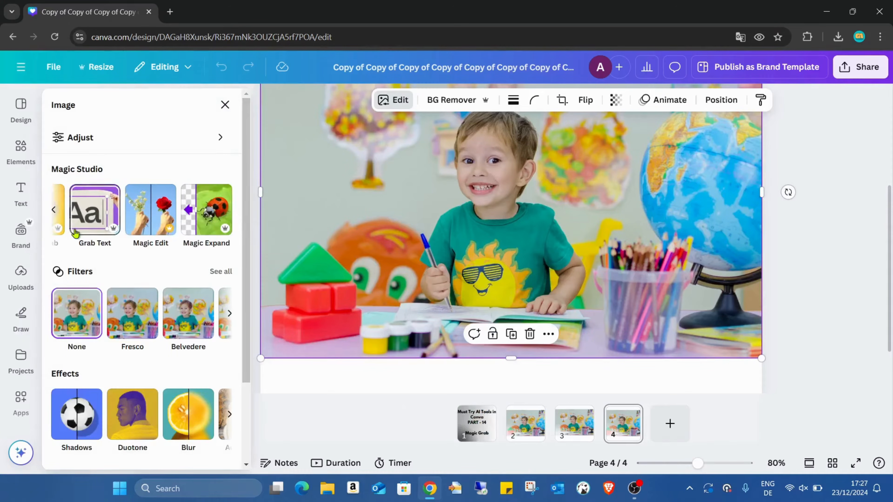
{"action": "left_click", "coordinate": [58, 212]}
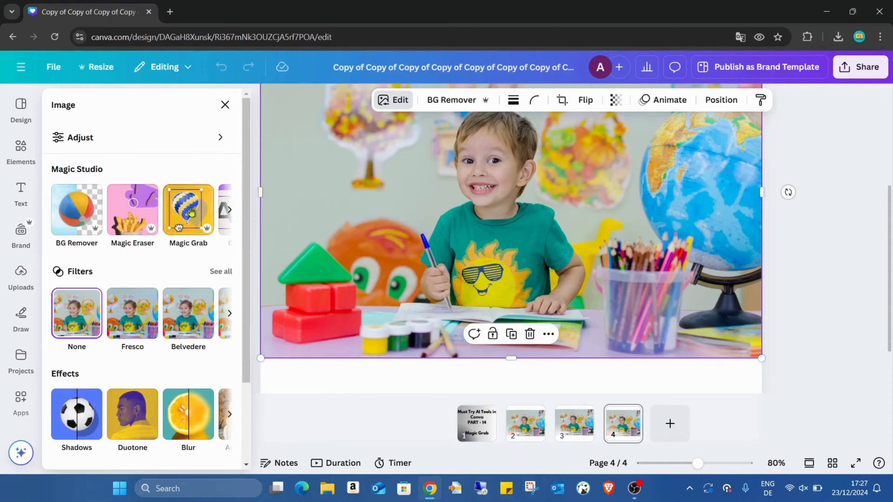
{"action": "left_click", "coordinate": [185, 221]}
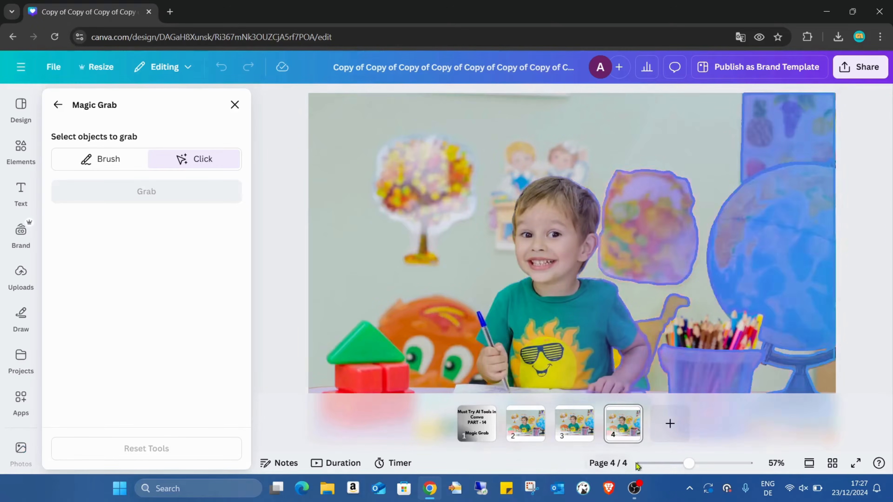
{"action": "left_click_drag", "start_coordinate": [689, 463], "coordinate": [678, 465]}
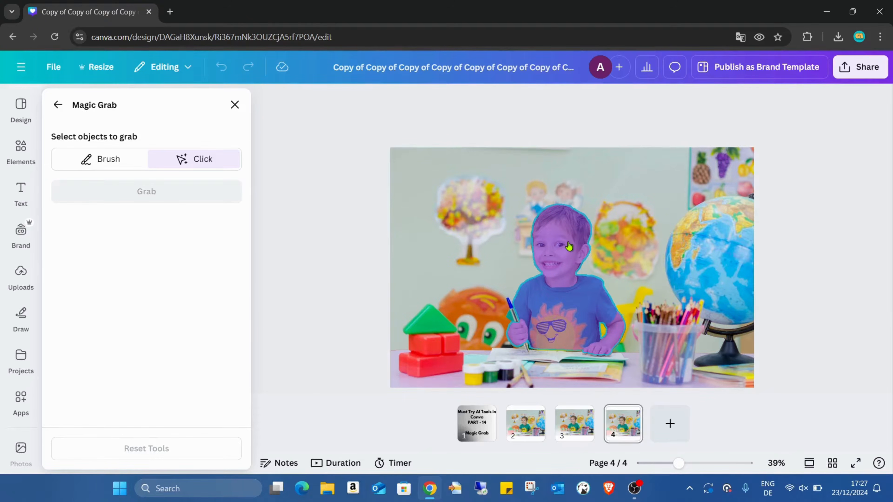
{"action": "left_click", "coordinate": [557, 247]}
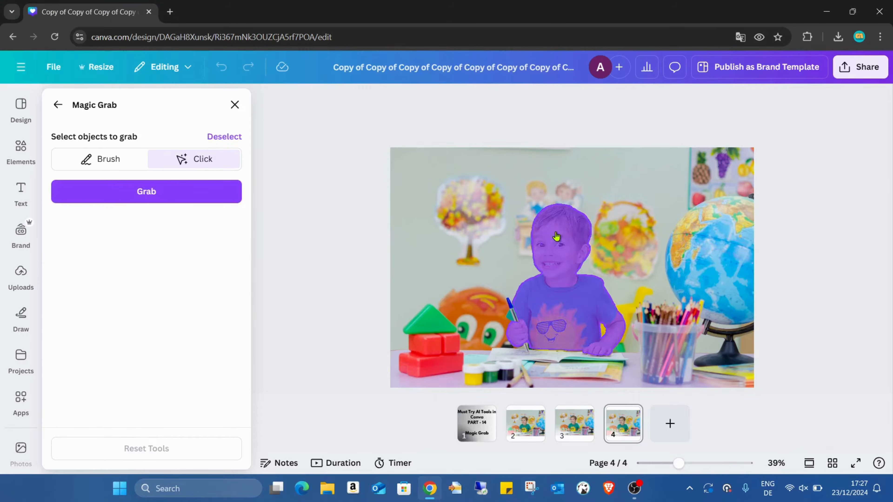
{"action": "left_click", "coordinate": [218, 191]}
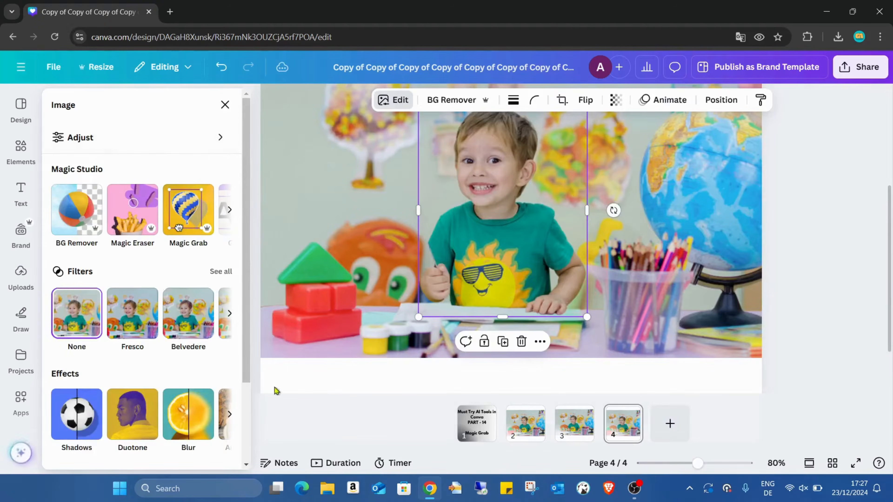
- Shift the grabbed boy slightly within the photo and undo both the move and the grab
{"action": "left_click_drag", "start_coordinate": [695, 464], "coordinate": [689, 464]}
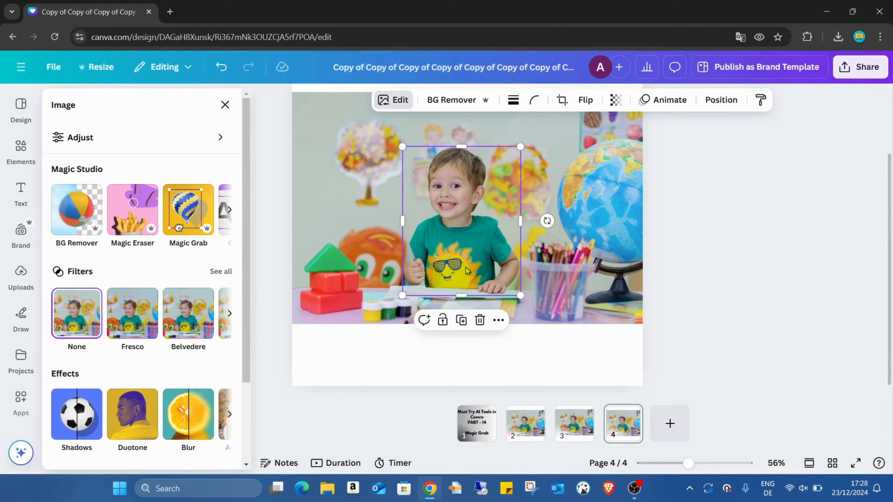
{"action": "left_click_drag", "start_coordinate": [467, 271], "coordinate": [471, 263]}
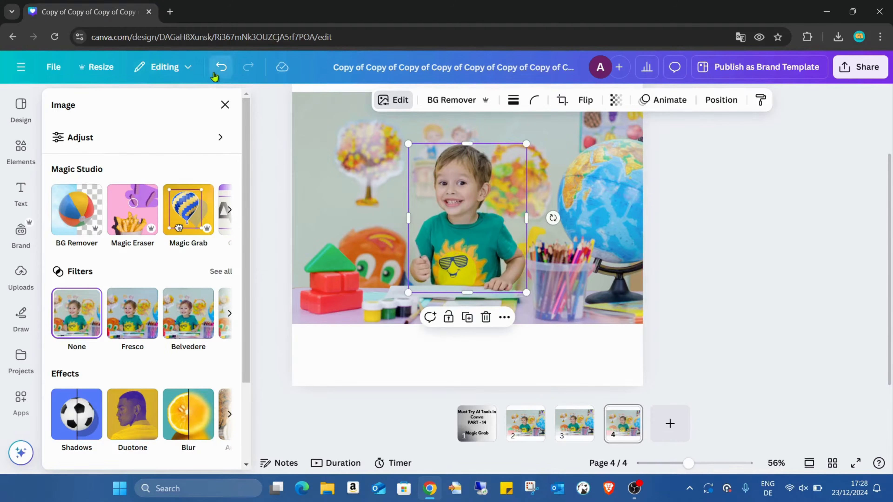
{"action": "left_click", "coordinate": [221, 67]}
{"action": "left_click", "coordinate": [221, 66]}
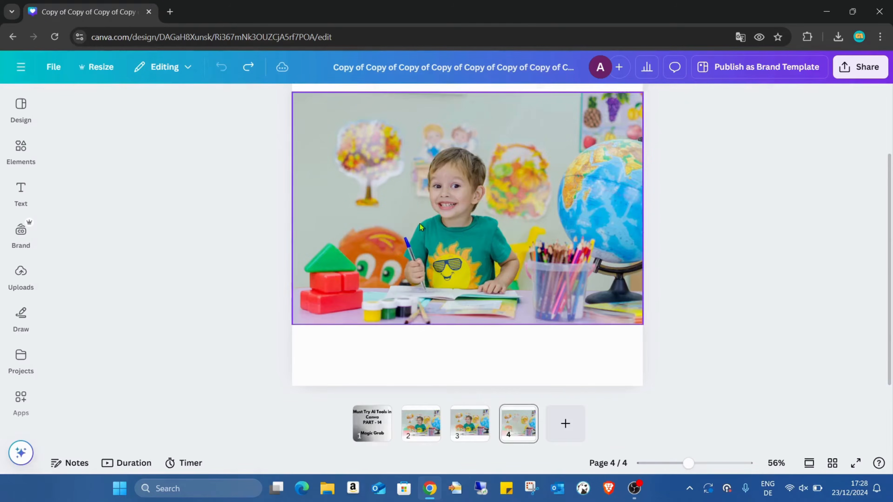
- Use Magic Grab on the photo to separate the stacked red and green toy blocks
{"action": "left_click", "coordinate": [505, 203]}
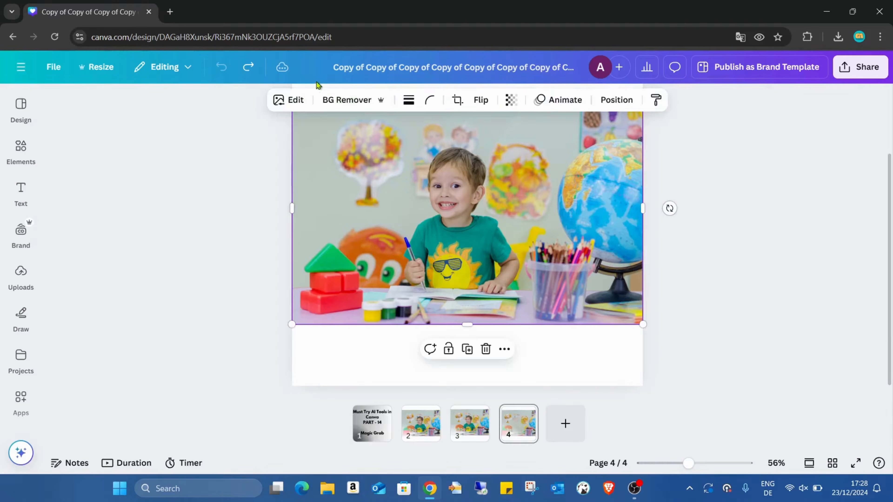
{"action": "left_click", "coordinate": [300, 101]}
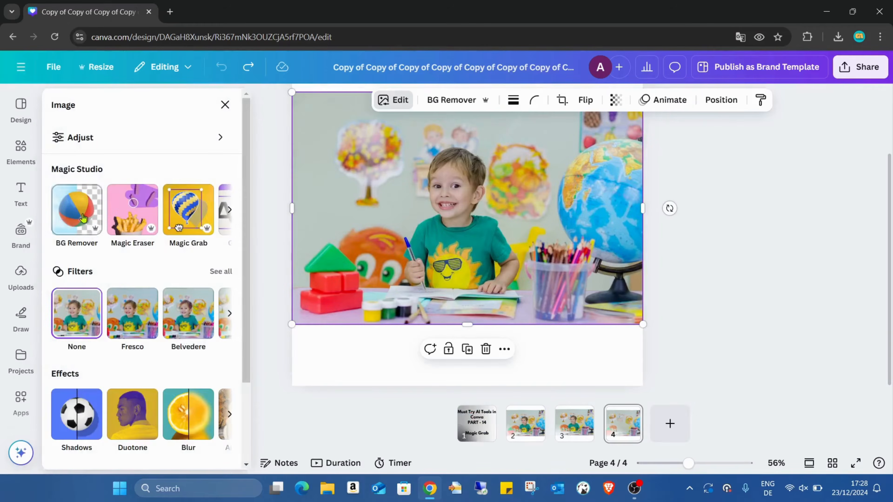
{"action": "left_click", "coordinate": [181, 248]}
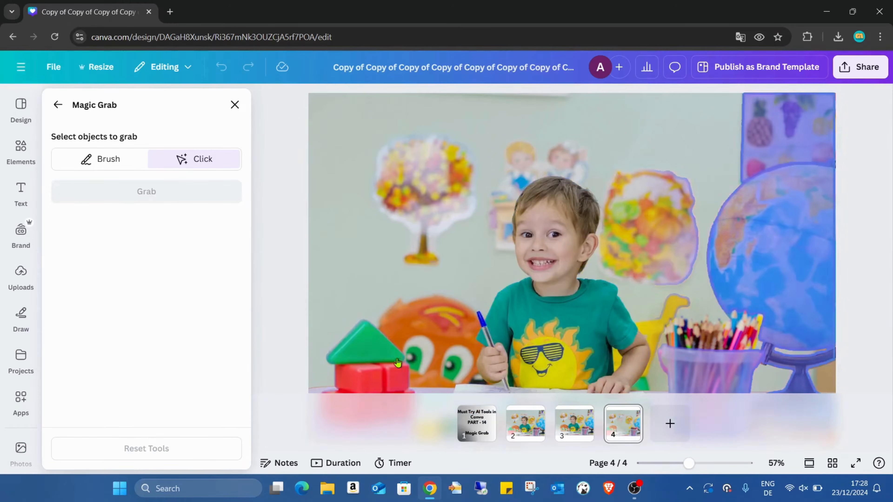
{"action": "left_click", "coordinate": [381, 359]}
{"action": "left_click", "coordinate": [183, 195]}
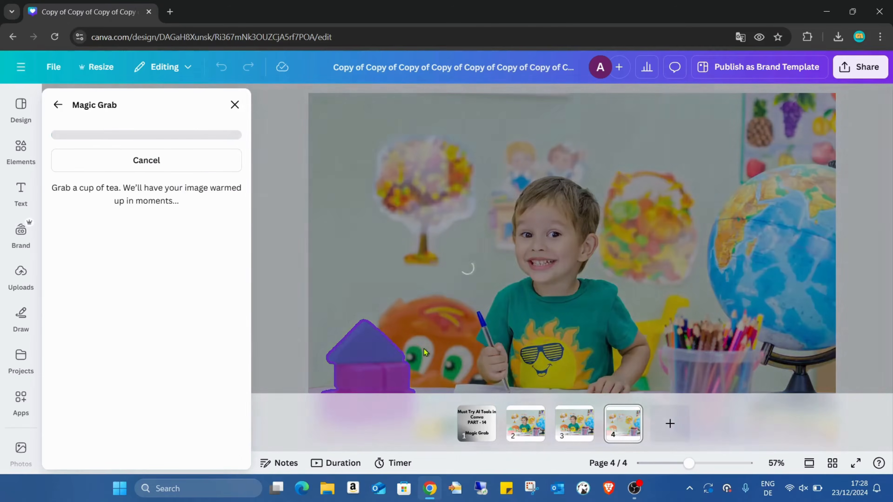
{"action": "left_click_drag", "start_coordinate": [689, 463], "coordinate": [675, 463]}
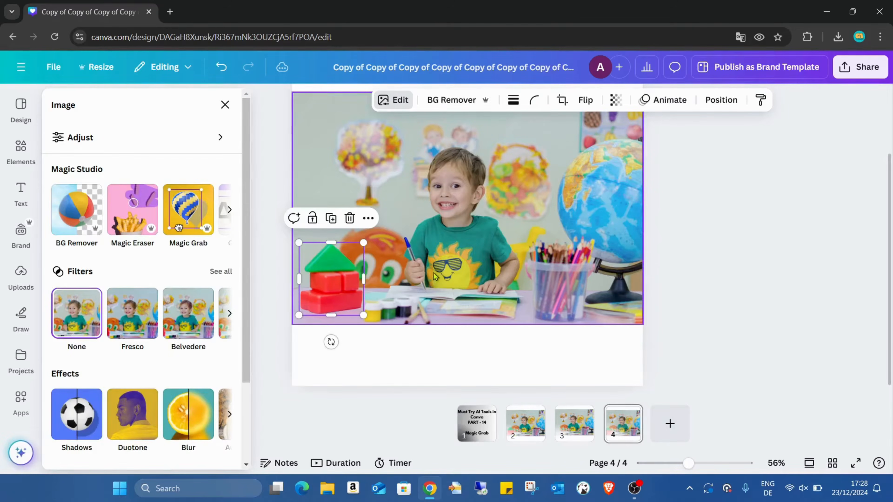
- Reposition the grabbed toy blocks near the photo's lower-left corner and enlarge them slightly
{"action": "scroll", "coordinate": [438, 269], "scroll_direction": "up", "scroll_amount": 1}
{"action": "scroll", "coordinate": [436, 271], "scroll_direction": "down", "scroll_amount": 1}
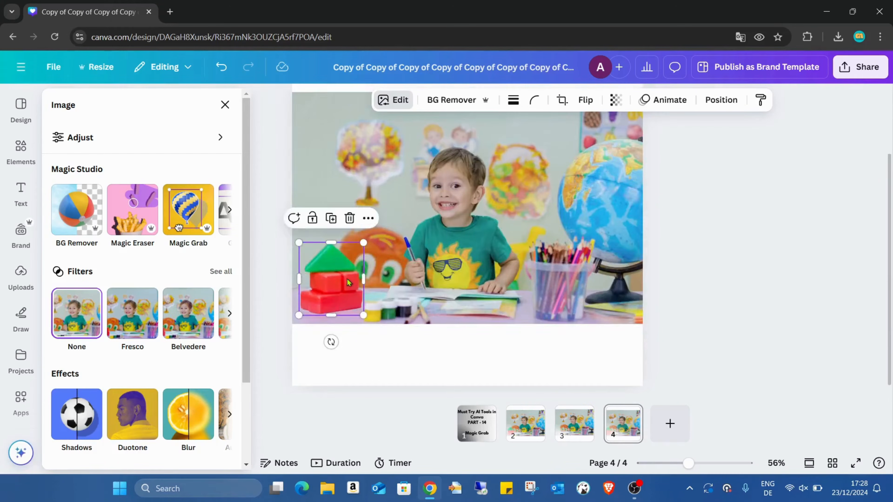
{"action": "mouse_move", "coordinate": [346, 279]}
{"action": "left_mouse_down"}
{"action": "mouse_move", "coordinate": [366, 246]}
{"action": "mouse_move", "coordinate": [339, 267]}
{"action": "mouse_move", "coordinate": [336, 252]}
{"action": "mouse_move", "coordinate": [336, 283]}
{"action": "mouse_move", "coordinate": [375, 258]}
{"action": "mouse_move", "coordinate": [426, 311]}
{"action": "mouse_move", "coordinate": [333, 250]}
{"action": "mouse_move", "coordinate": [336, 292]}
{"action": "mouse_move", "coordinate": [440, 324]}
{"action": "mouse_move", "coordinate": [391, 278]}
{"action": "mouse_move", "coordinate": [364, 309]}
{"action": "mouse_move", "coordinate": [341, 282]}
{"action": "left_mouse_up"}
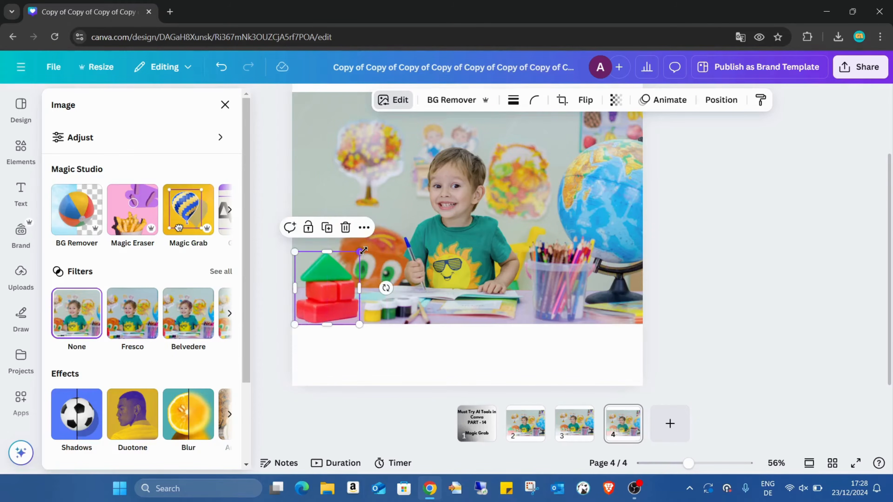
{"action": "mouse_move", "coordinate": [364, 250]}
{"action": "left_mouse_down"}
{"action": "mouse_move", "coordinate": [376, 241]}
{"action": "mouse_move", "coordinate": [361, 250]}
{"action": "left_mouse_up"}
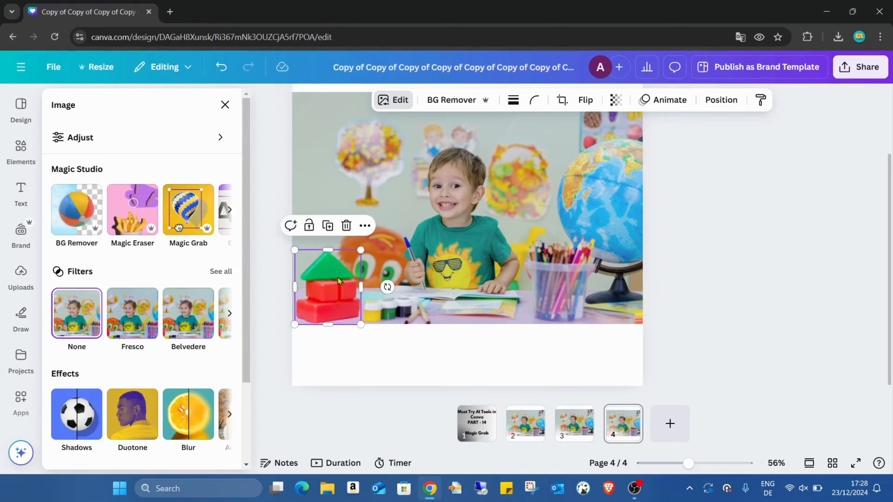
{"action": "left_click_drag", "start_coordinate": [339, 281], "coordinate": [338, 270]}
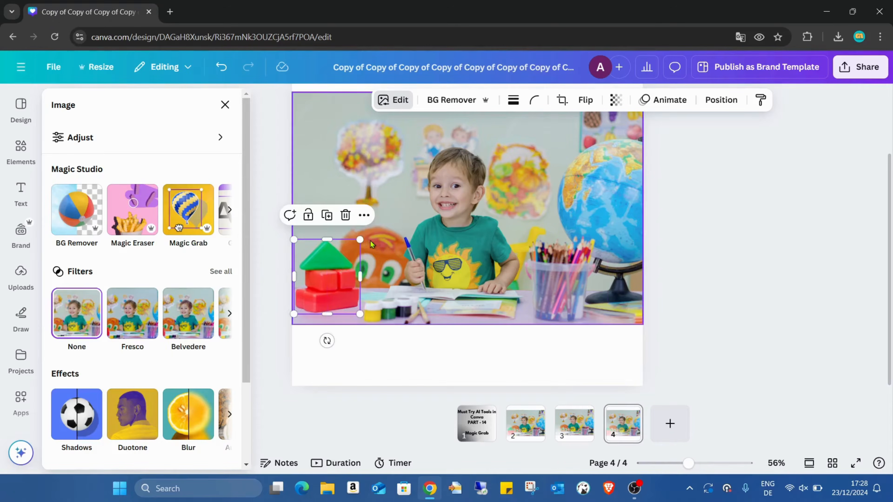
{"action": "left_click_drag", "start_coordinate": [360, 240], "coordinate": [351, 263]}
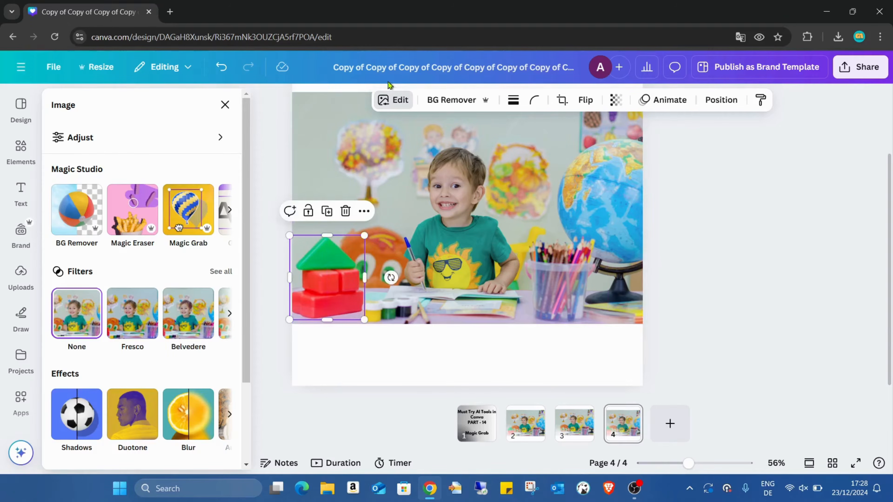
- Apply the Fuchsia Duotone effect to the toy blocks and replace it with Sea Blue
{"action": "scroll", "coordinate": [138, 276], "scroll_direction": "down", "scroll_amount": 3}
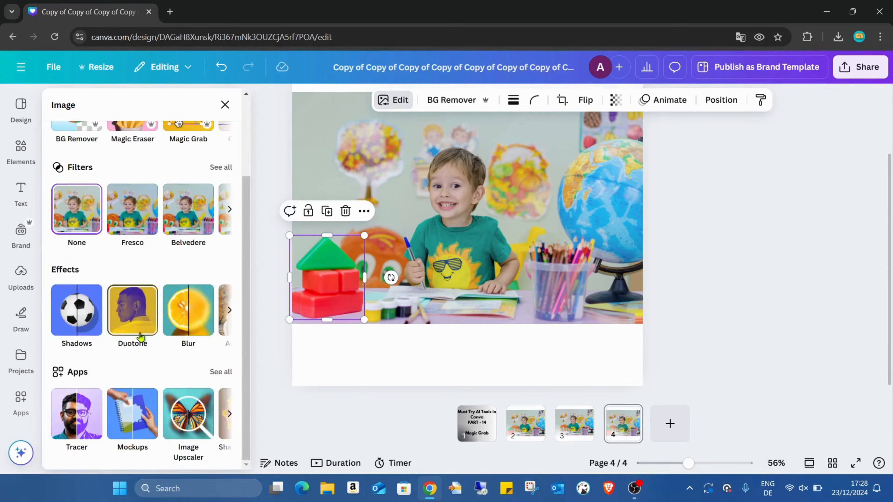
{"action": "left_click", "coordinate": [146, 314]}
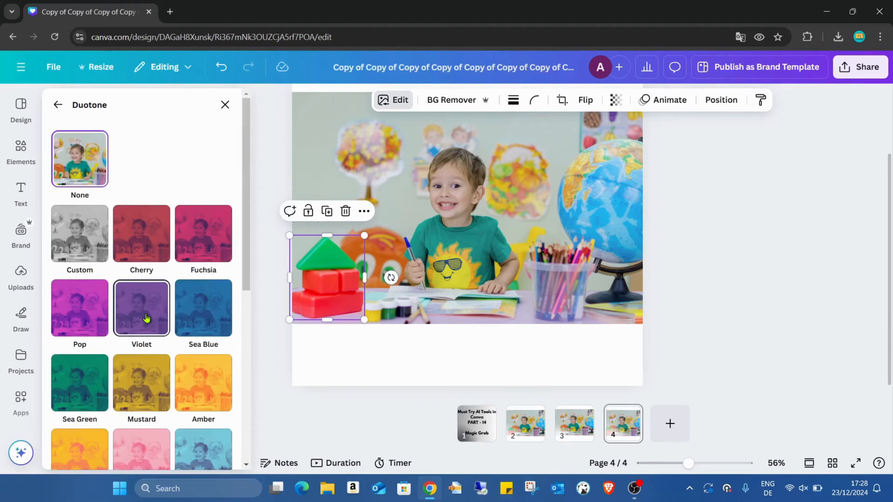
{"action": "left_click", "coordinate": [204, 232]}
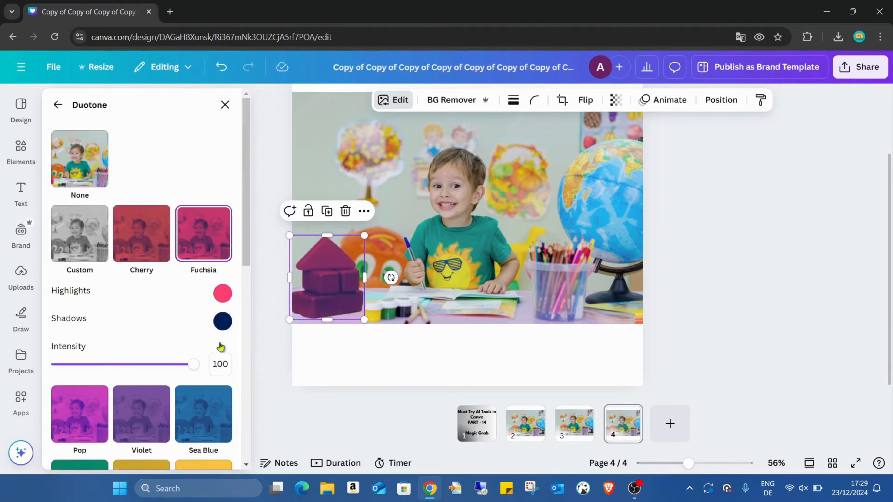
{"action": "scroll", "coordinate": [221, 348], "scroll_direction": "down", "scroll_amount": 3}
{"action": "left_click", "coordinate": [210, 327]}
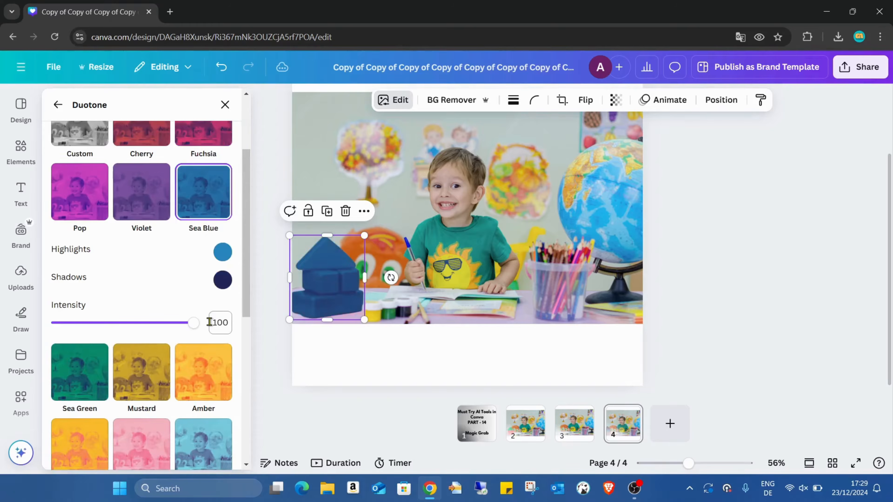
- Change the Duotone shadows colour to a darker navy and set the highlights colour to green #39BF28
{"action": "left_click", "coordinate": [224, 287]}
{"action": "left_click_drag", "start_coordinate": [316, 346], "coordinate": [382, 354]}
{"action": "left_click", "coordinate": [223, 252]}
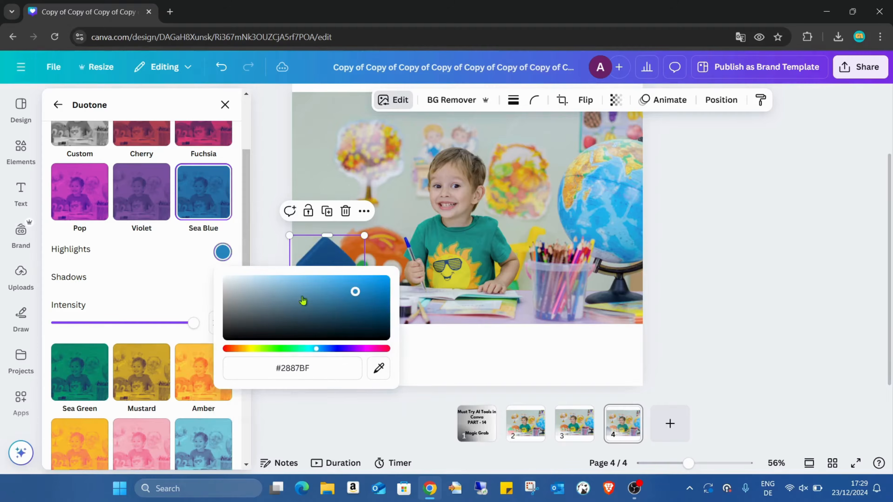
{"action": "left_click_drag", "start_coordinate": [287, 348], "coordinate": [276, 348]}
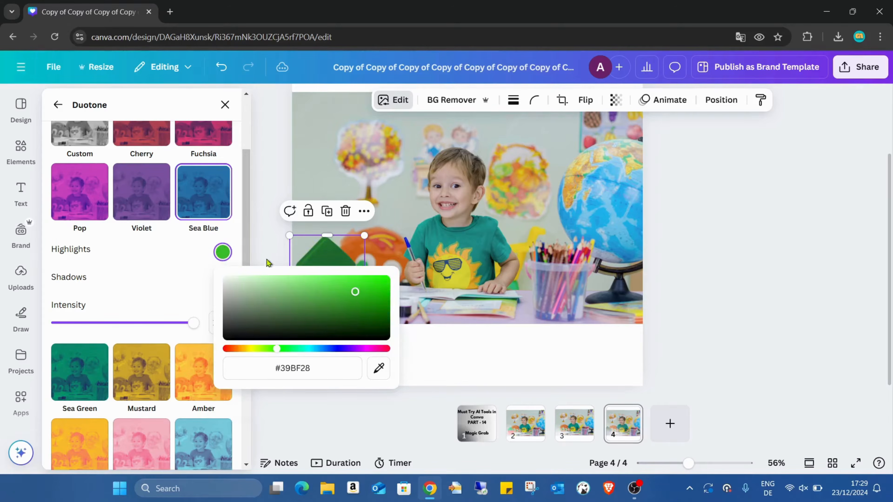
{"action": "left_click", "coordinate": [144, 272]}
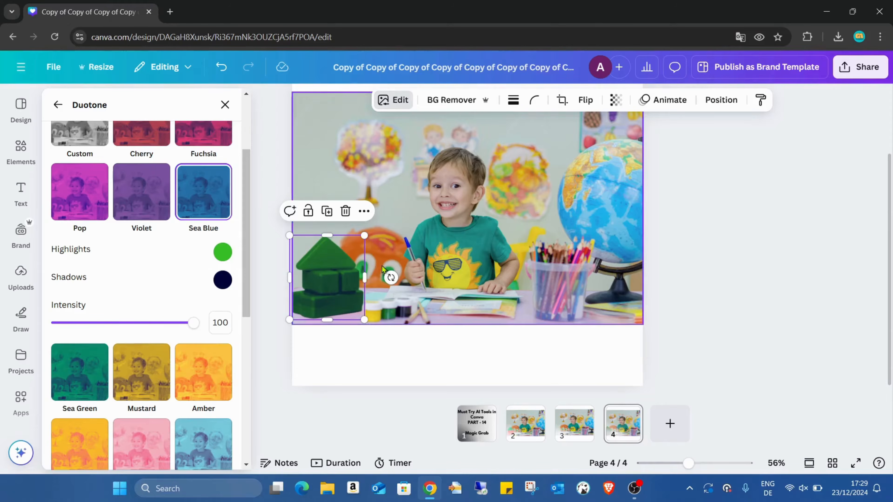
- Undo the Duotone colours and effects on the toy blocks and close the effect settings
{"action": "left_click", "coordinate": [225, 67]}
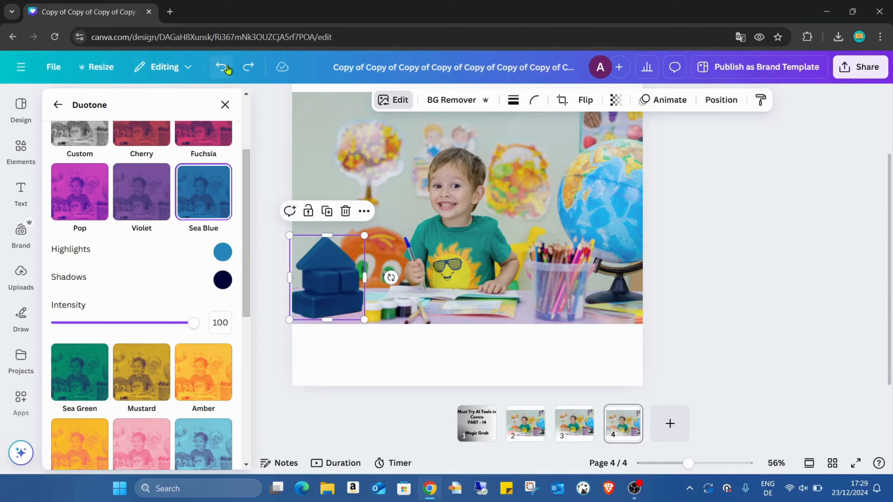
{"action": "left_click", "coordinate": [225, 68]}
{"action": "left_click", "coordinate": [225, 67]}
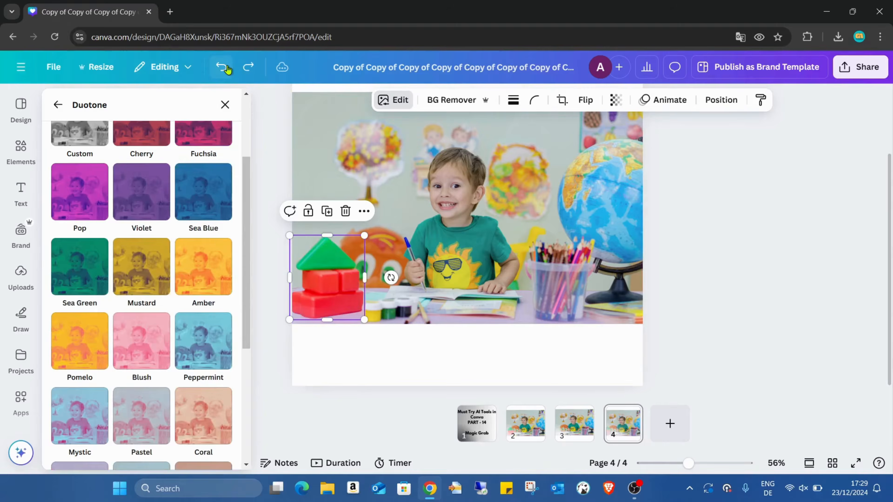
{"action": "scroll", "coordinate": [182, 225], "scroll_direction": "up", "scroll_amount": 3}
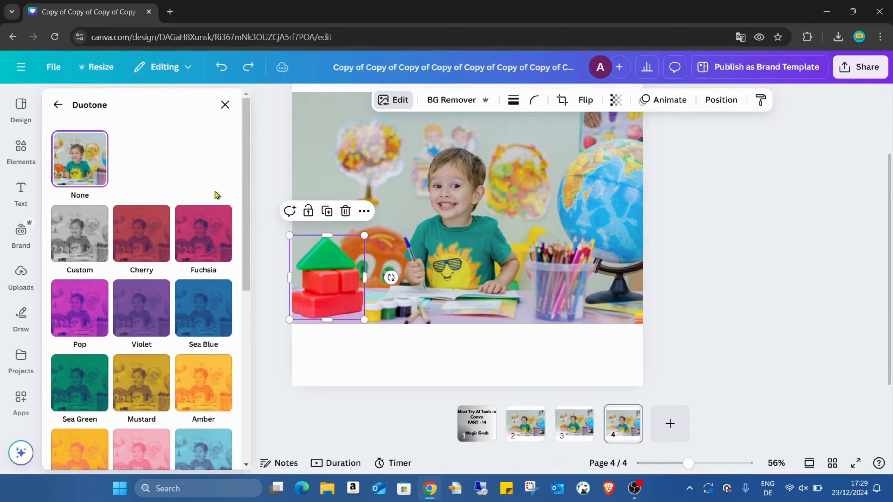
{"action": "left_click", "coordinate": [225, 104]}
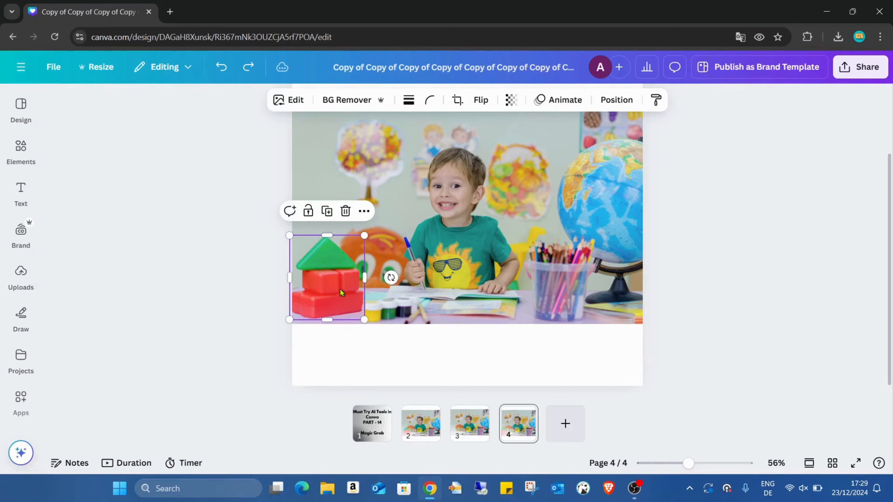
- Open the image adjustments for the toy blocks and set their overall saturation to 5
{"action": "left_click", "coordinate": [278, 100]}
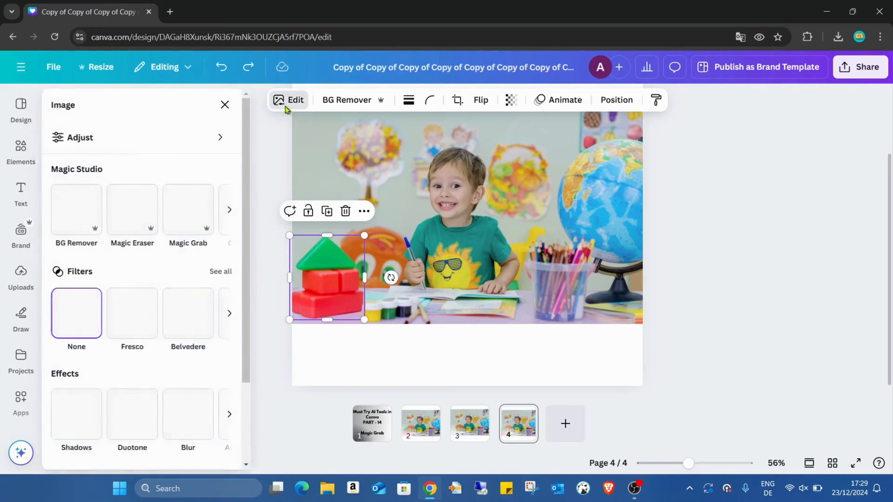
{"action": "left_click", "coordinate": [83, 147]}
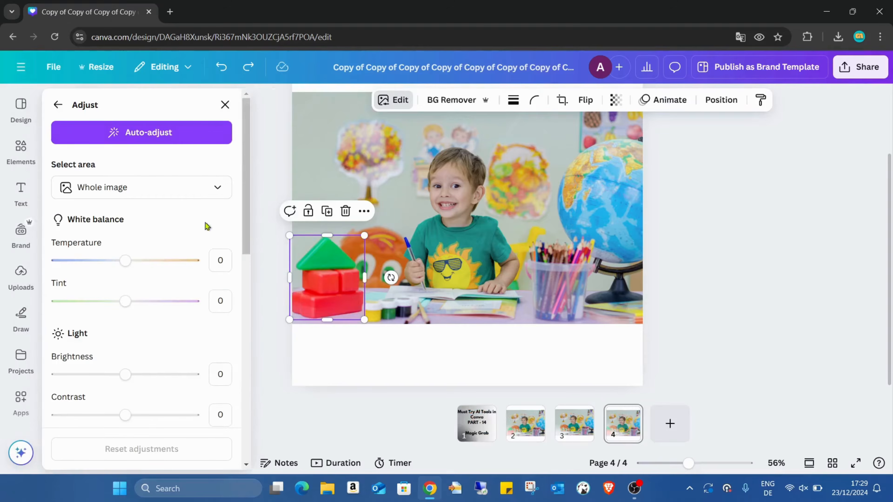
{"action": "scroll", "coordinate": [177, 239], "scroll_direction": "down", "scroll_amount": 10}
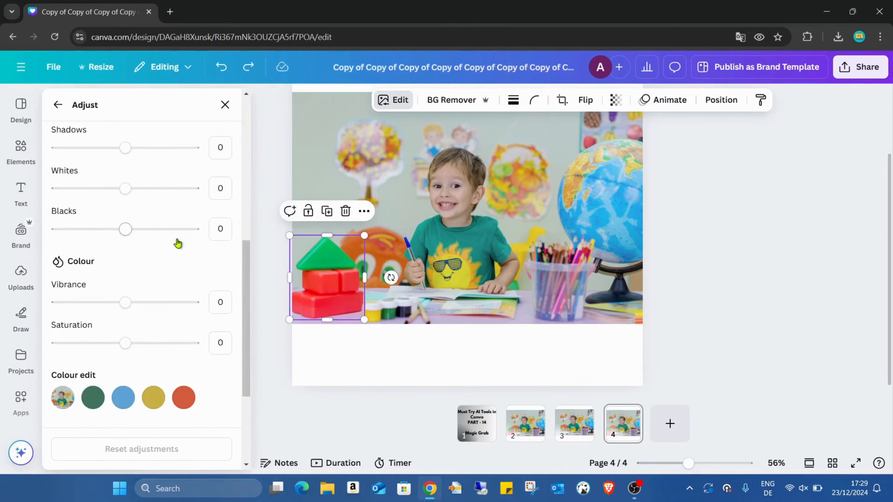
{"action": "mouse_move", "coordinate": [126, 285]}
{"action": "left_mouse_down"}
{"action": "mouse_move", "coordinate": [57, 286]}
{"action": "mouse_move", "coordinate": [130, 295]}
{"action": "left_mouse_up"}
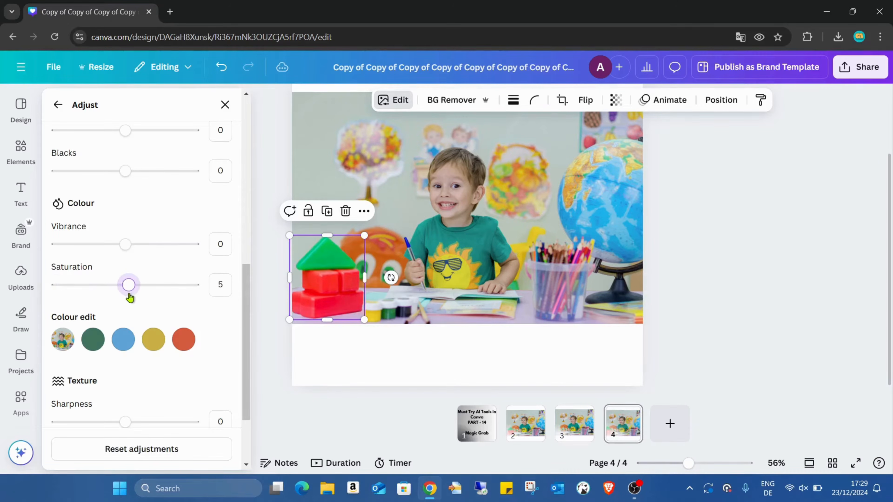
- Recolour the red toy blocks to teal by setting the red colour edit's hue to 100
{"action": "scroll", "coordinate": [207, 280], "scroll_direction": "down", "scroll_amount": 2}
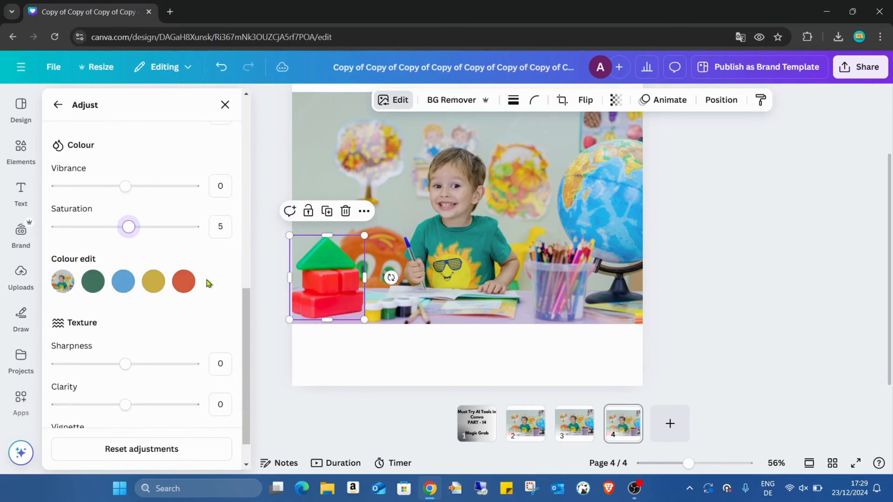
{"action": "left_click", "coordinate": [180, 289]}
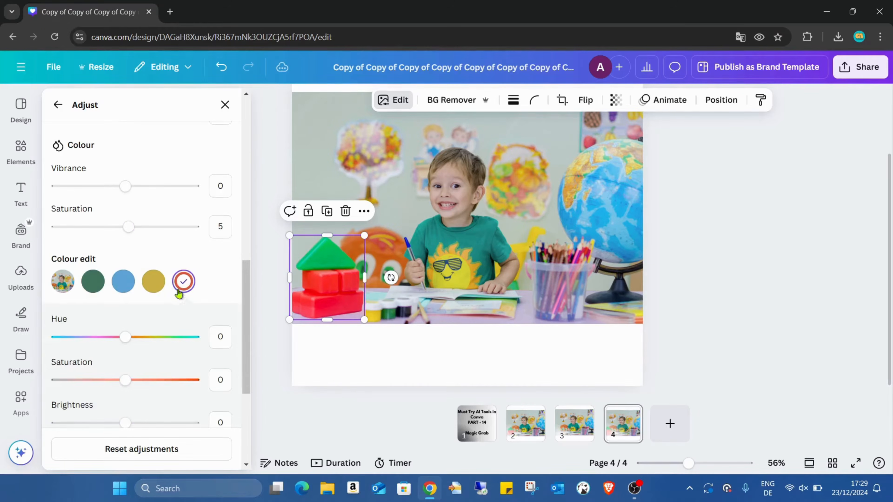
{"action": "left_click_drag", "start_coordinate": [125, 337], "coordinate": [196, 339]}
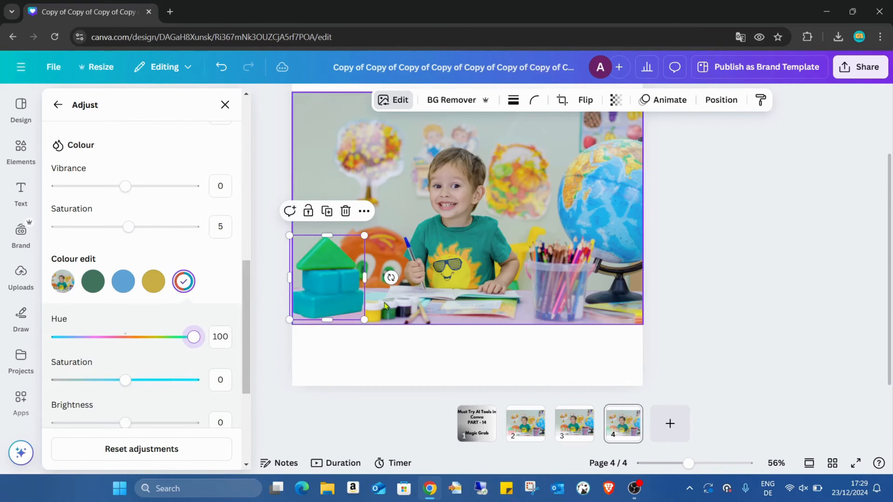
- Recolour the green roof block to orange-red with hue -65, saturation 15 and brightness -32 in the green colour edit
{"action": "left_click", "coordinate": [95, 290]}
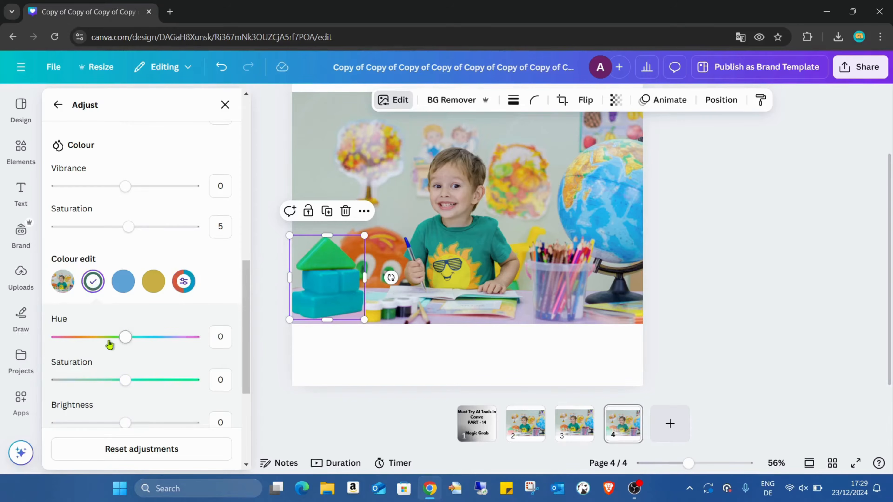
{"action": "left_click_drag", "start_coordinate": [126, 338], "coordinate": [84, 336]}
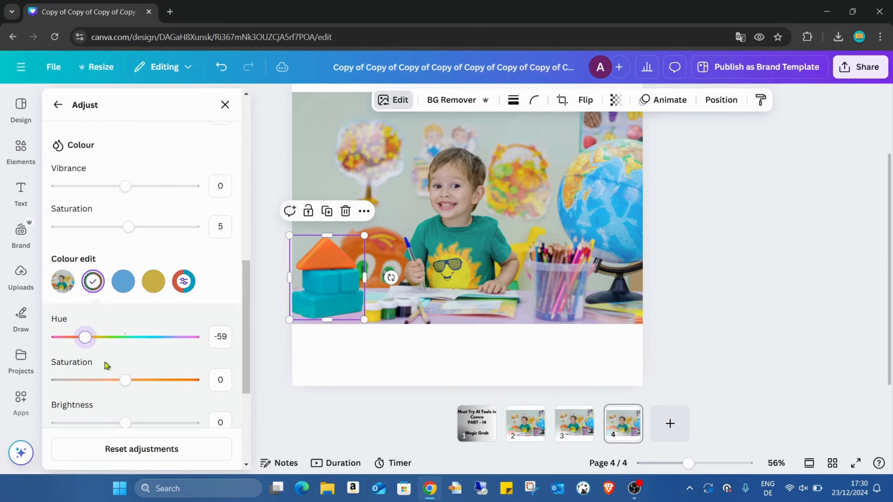
{"action": "left_click_drag", "start_coordinate": [125, 379], "coordinate": [135, 380]}
{"action": "scroll", "coordinate": [155, 360], "scroll_direction": "down", "scroll_amount": 3}
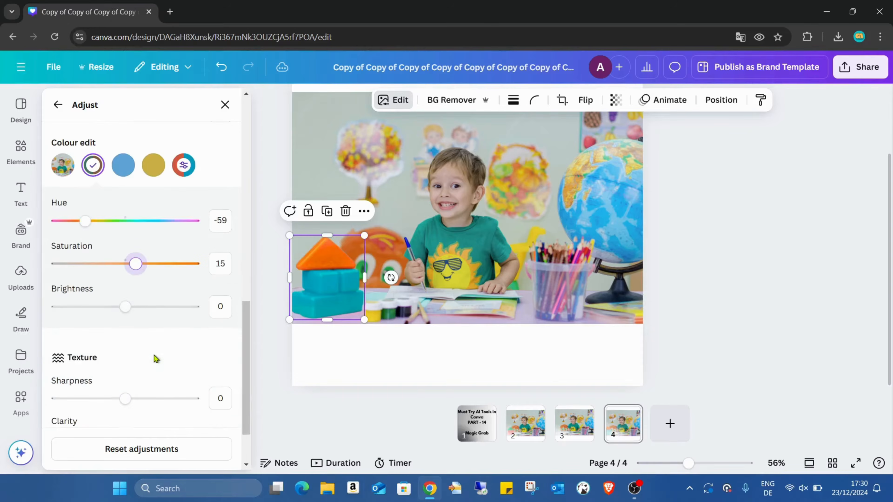
{"action": "left_click_drag", "start_coordinate": [127, 312], "coordinate": [104, 314]}
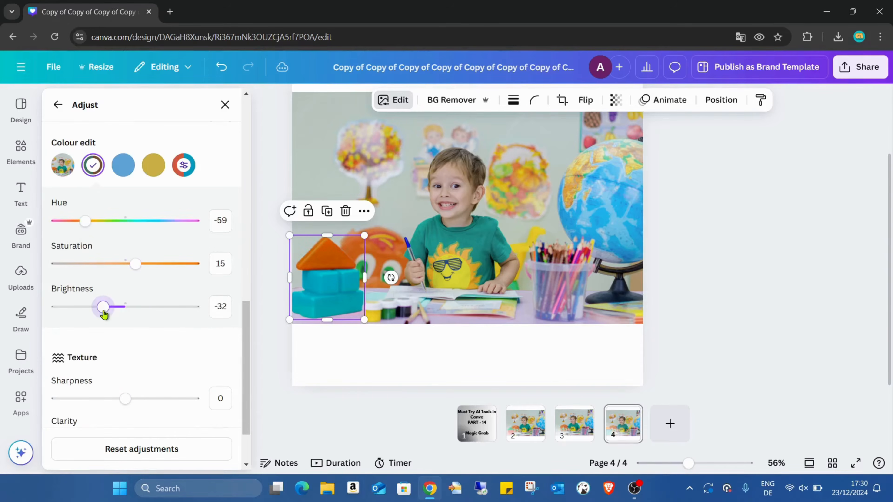
{"action": "scroll", "coordinate": [125, 292], "scroll_direction": "up", "scroll_amount": 2}
{"action": "left_click_drag", "start_coordinate": [84, 279], "coordinate": [81, 280]}
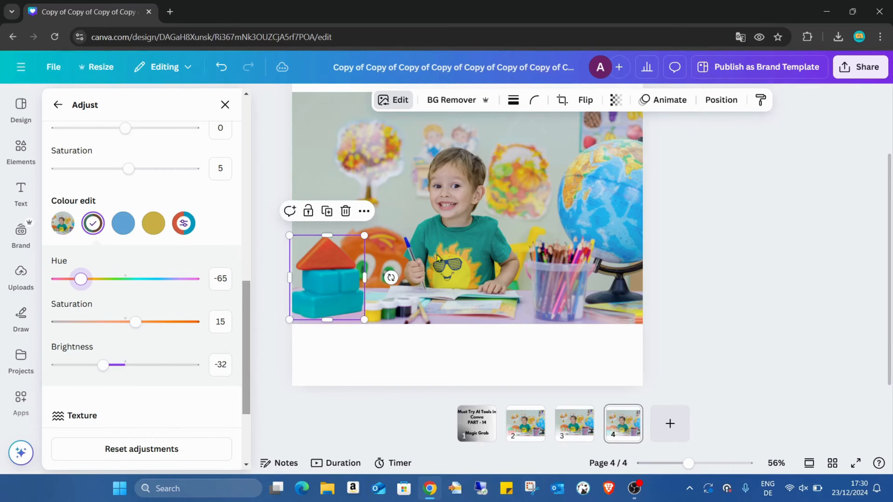
- Shrink the recoloured toy blocks slightly and reposition them on the table at the photo's lower-left corner
{"action": "scroll", "coordinate": [507, 187], "scroll_direction": "up", "scroll_amount": 1}
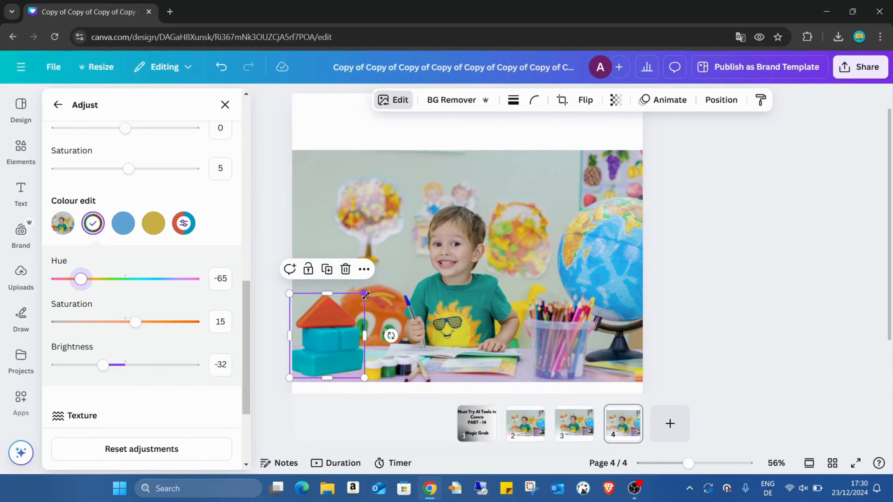
{"action": "left_click_drag", "start_coordinate": [369, 295], "coordinate": [360, 304]}
{"action": "left_click_drag", "start_coordinate": [320, 329], "coordinate": [327, 327]}
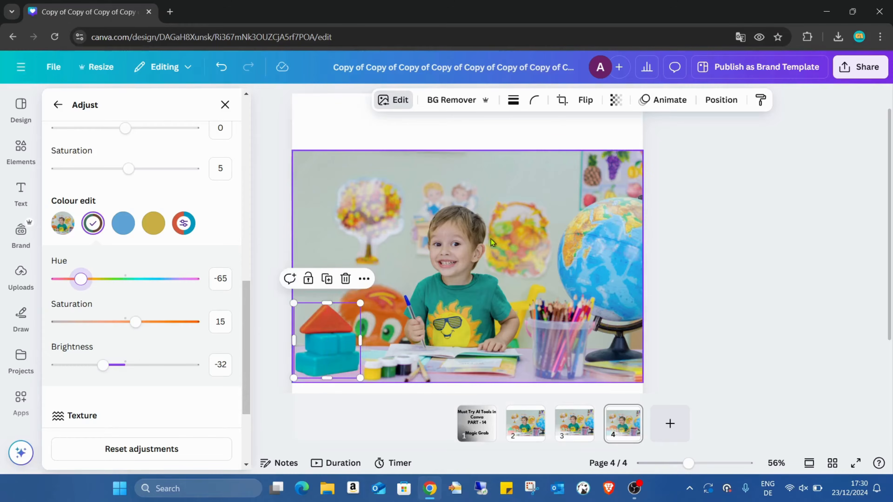
- Leave the image adjustments and compare the original photo on page 2 with the recoloured toy blocks on page 4
{"action": "left_click", "coordinate": [485, 195]}
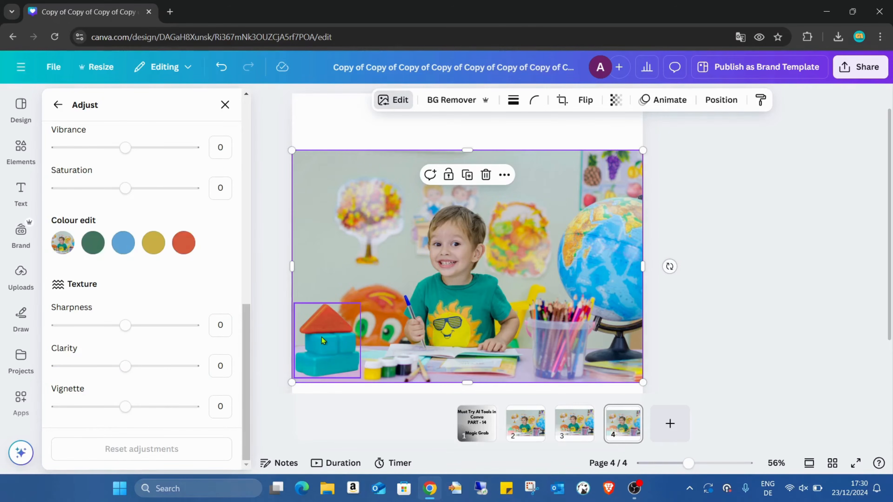
{"action": "left_click", "coordinate": [57, 105]}
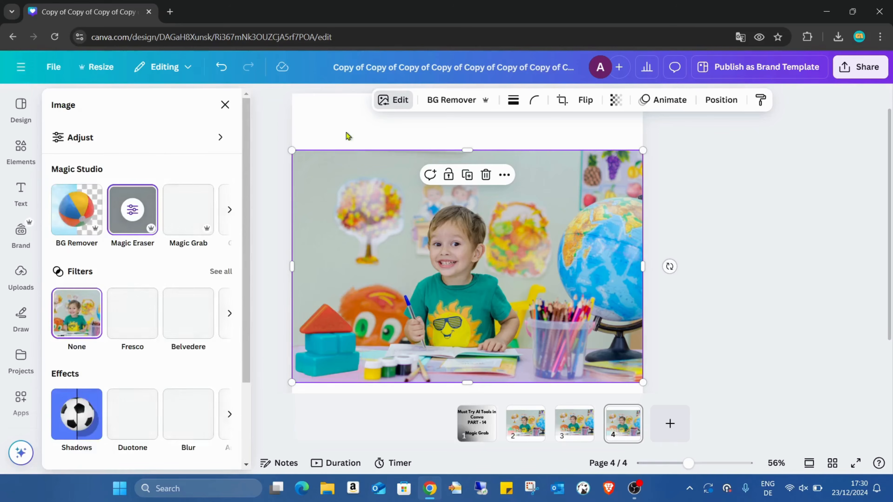
{"action": "left_click", "coordinate": [525, 424]}
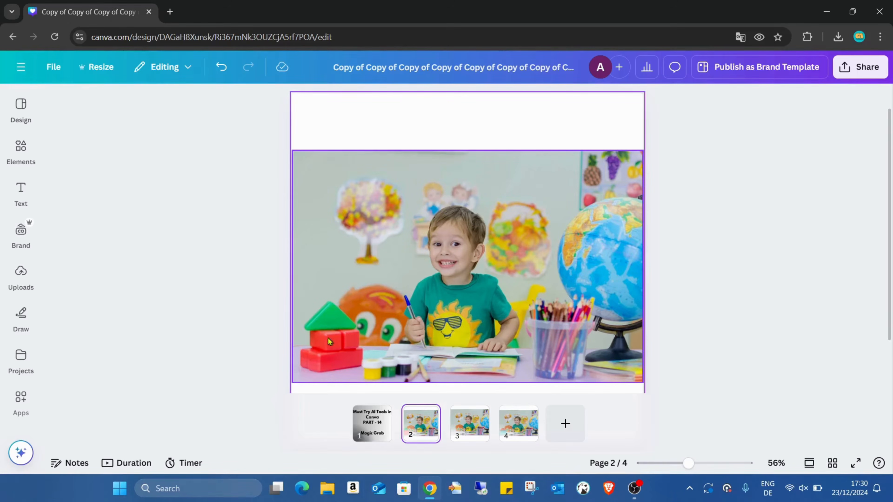
{"action": "left_click", "coordinate": [519, 426]}
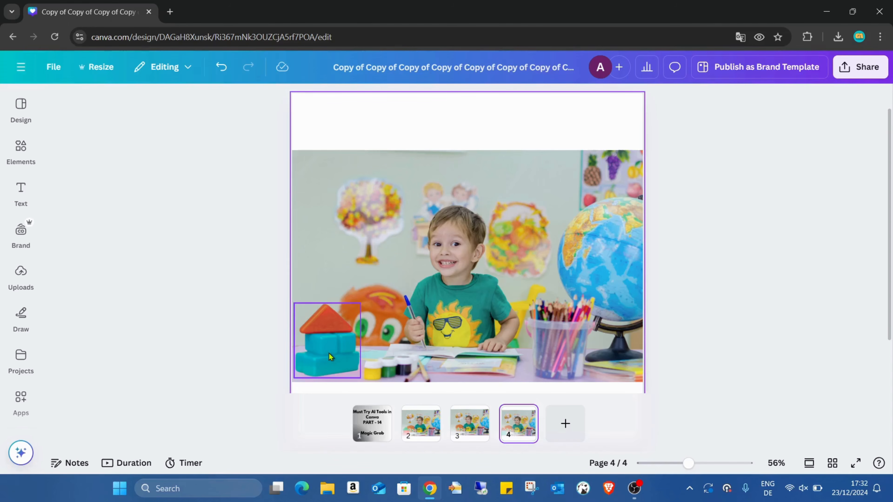
{"action": "left_click", "coordinate": [329, 354]}
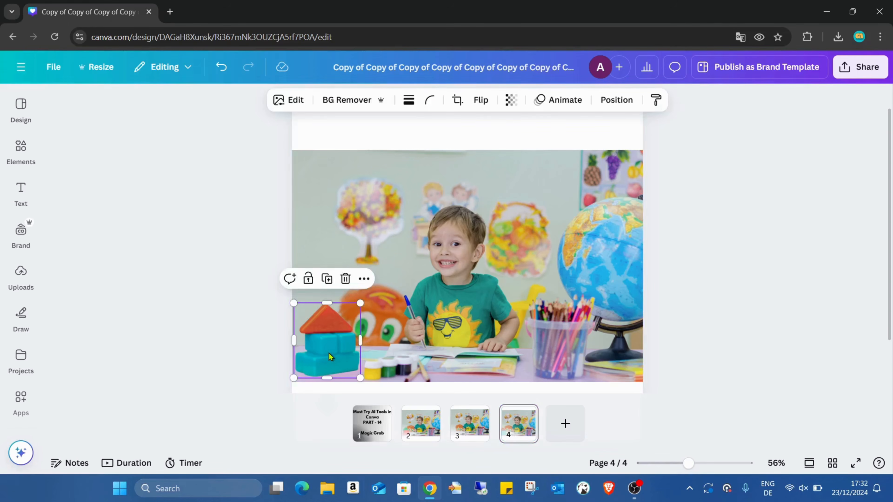